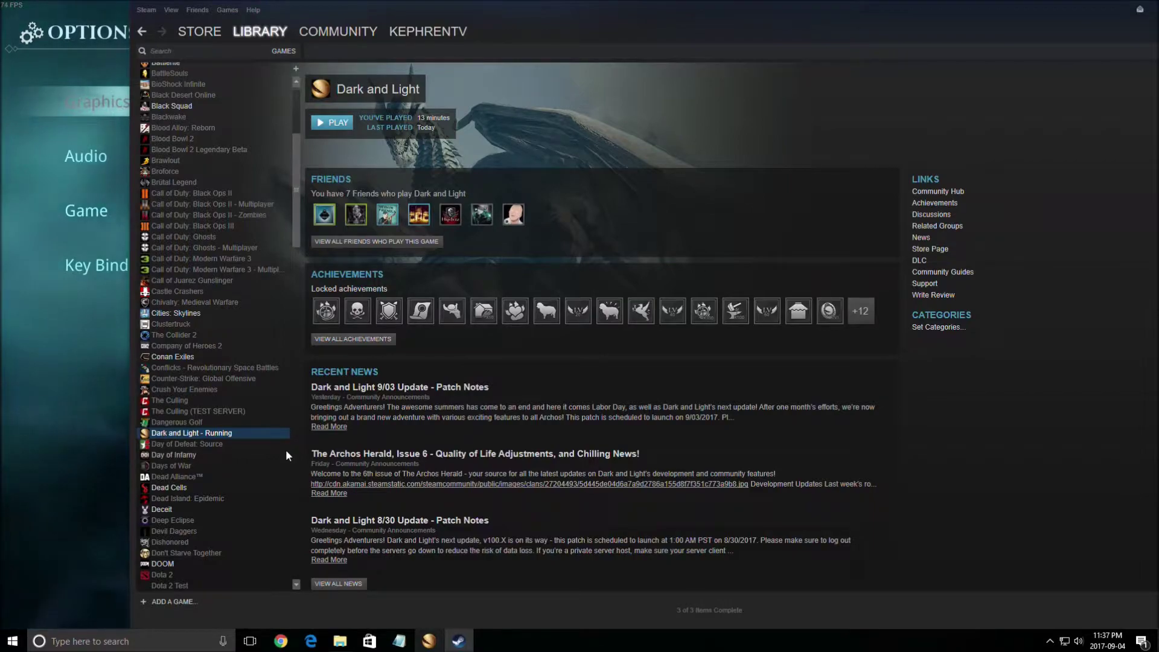
# Step: Review the launch options in the properties of Dark and Light, closing both dialogs without changing anything
pyautogui.rightClick(231, 433)
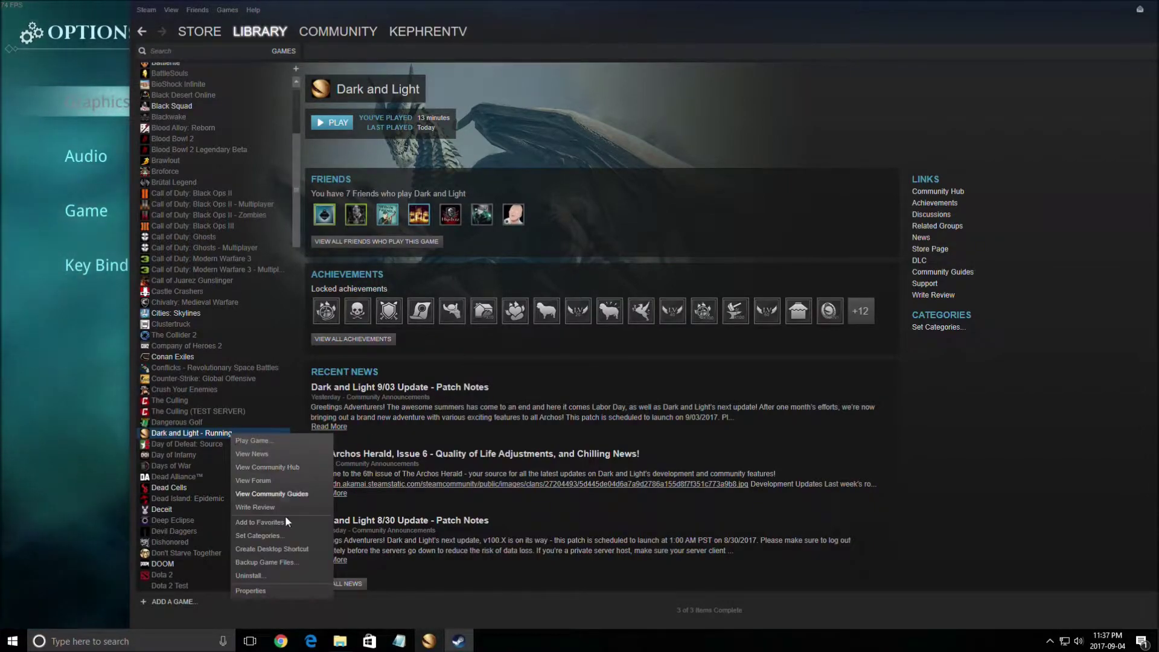
pyautogui.click(268, 588)
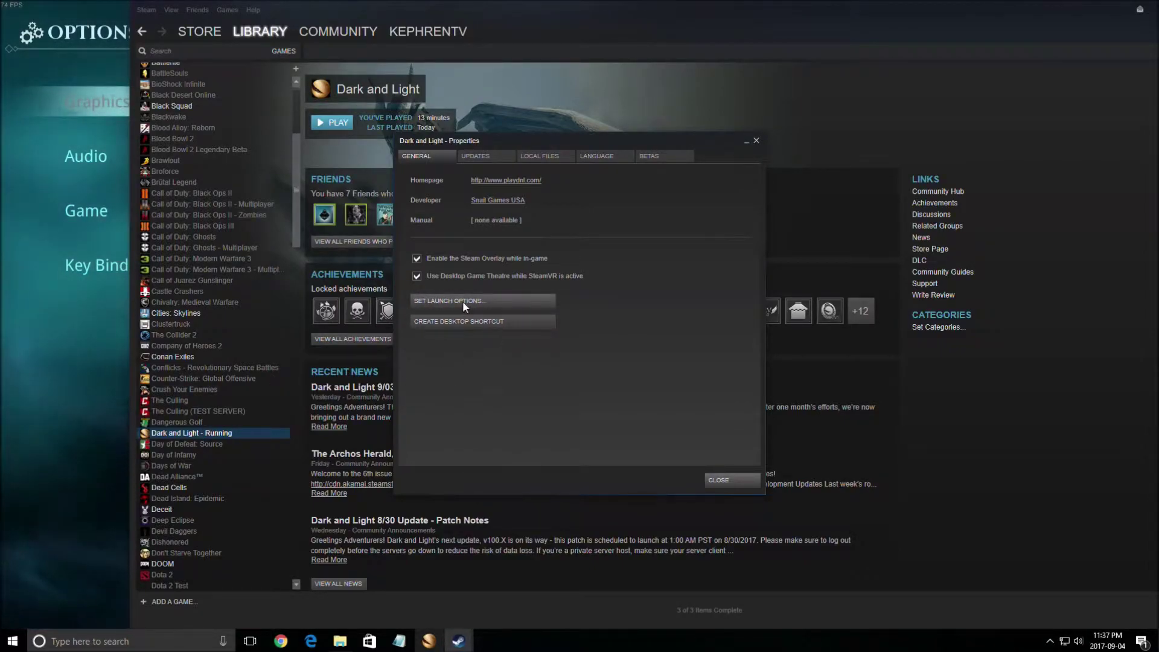
pyautogui.click(446, 300)
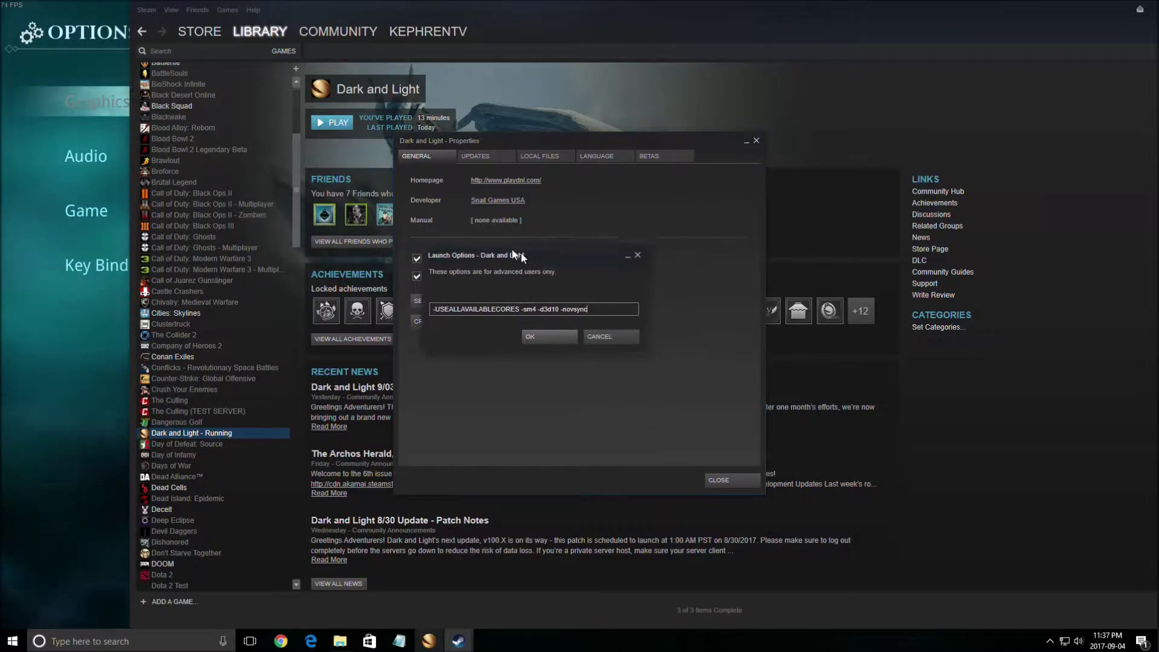
pyautogui.moveTo(521, 252); pyautogui.dragTo(490, 246)
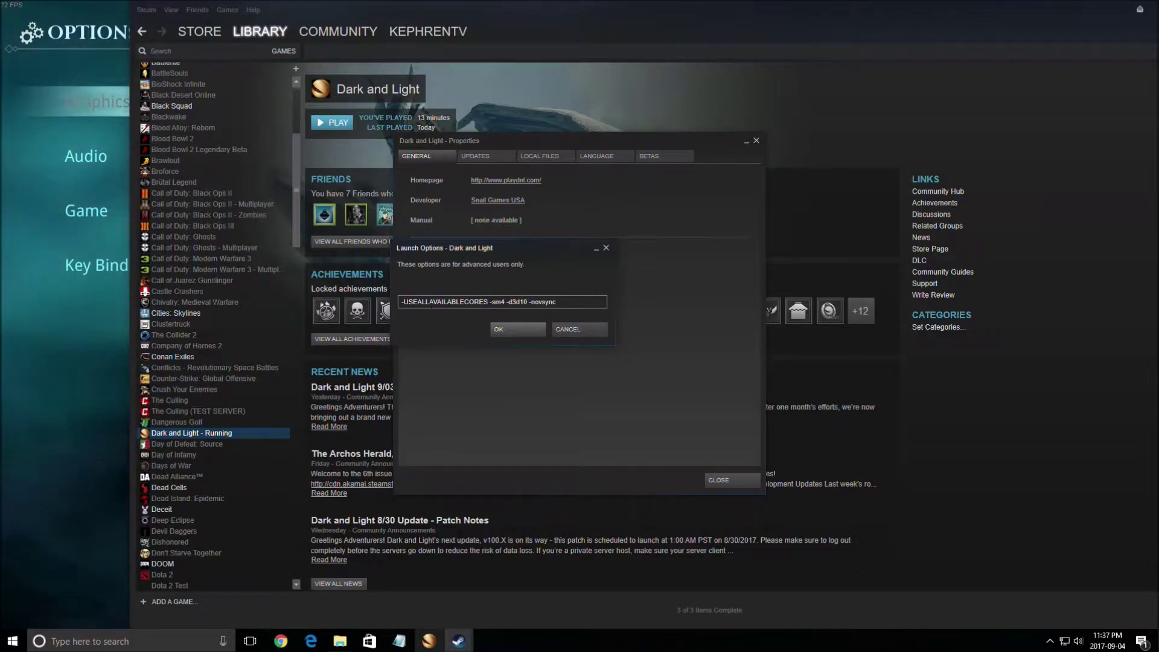
pyautogui.moveTo(406, 302); pyautogui.dragTo(556, 302)
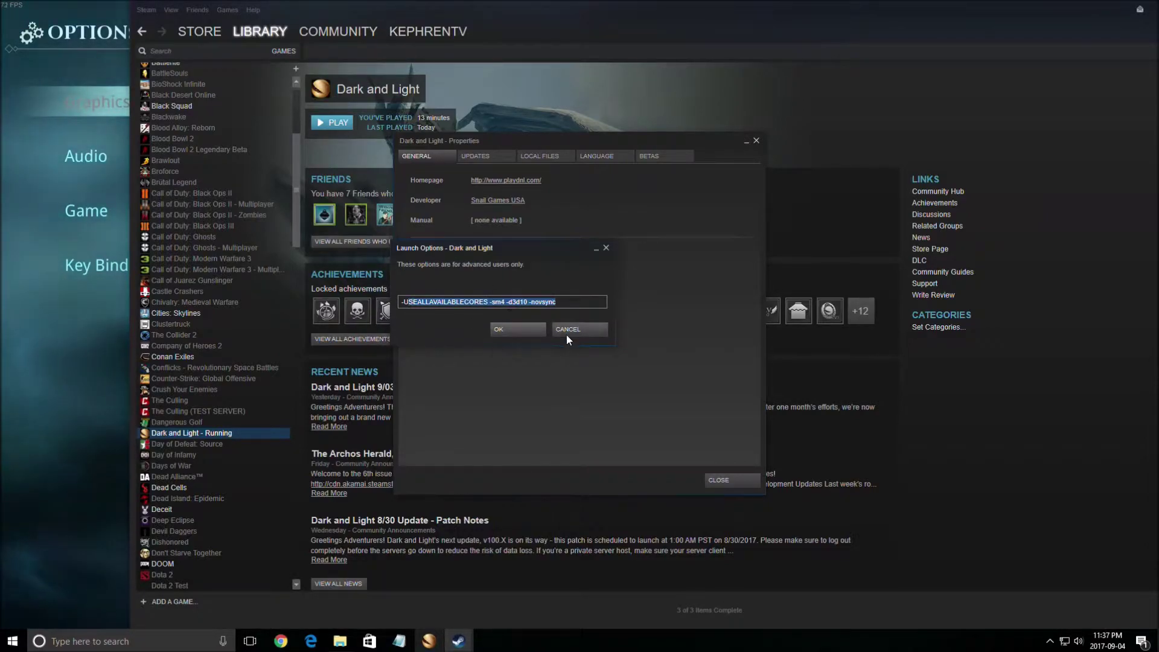
pyautogui.click(567, 332)
pyautogui.click(749, 483)
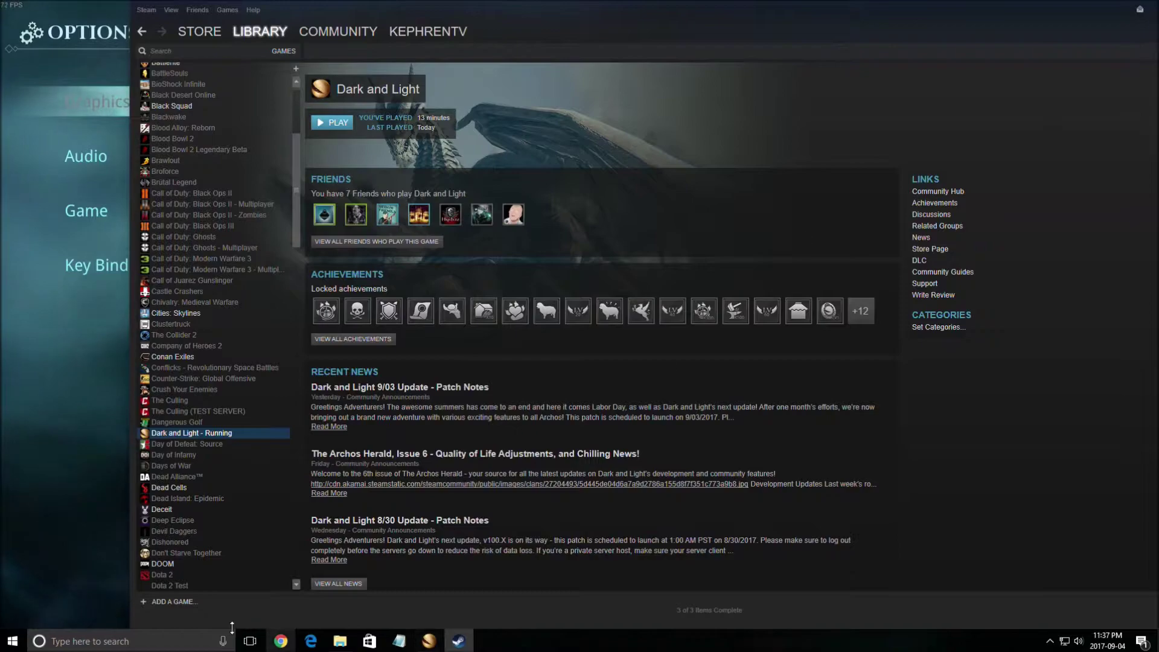
# Step: Switch to File Explorer and open the GameUserSettings file from Dark and Light's WindowsNoEditor config folder
pyautogui.click(340, 641)
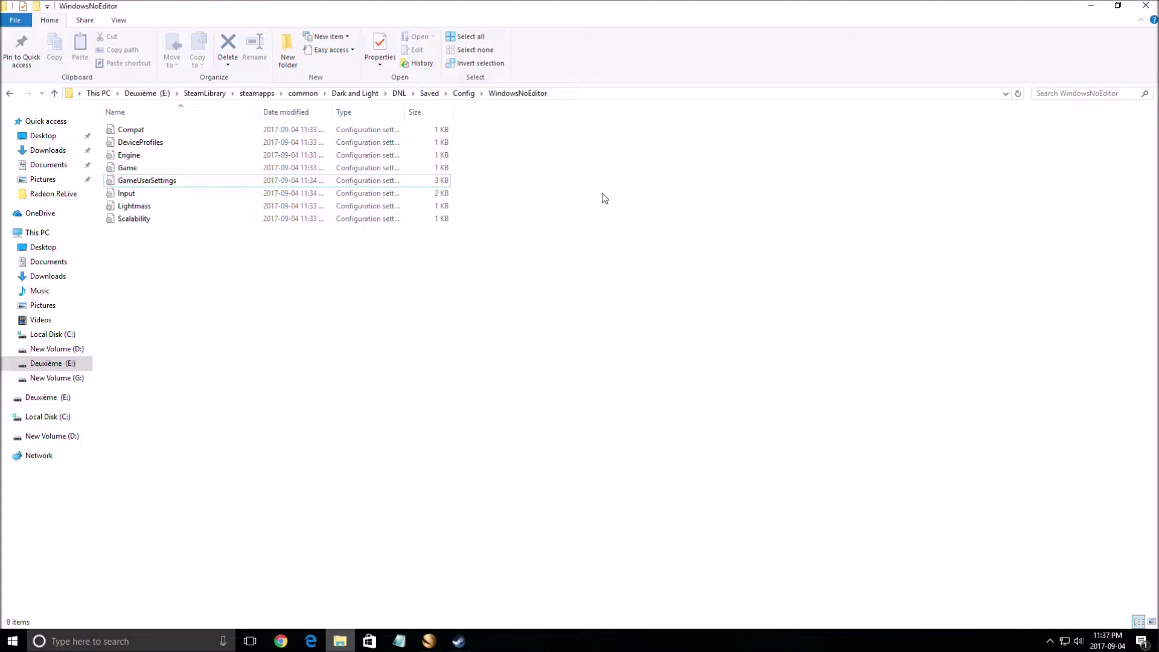
pyautogui.doubleClick(147, 180)
pyautogui.click(586, 117)
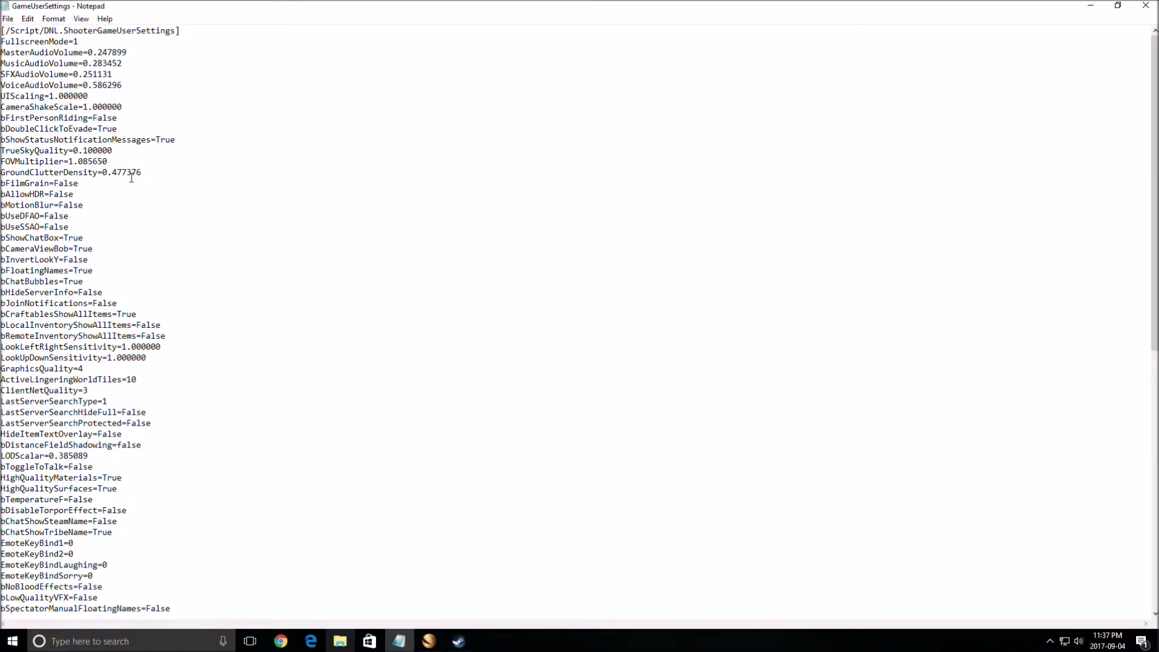
# Step: Search the GameUserSettings file for "shadow" and close the search
pyautogui.scroll(-1, 91, 158)
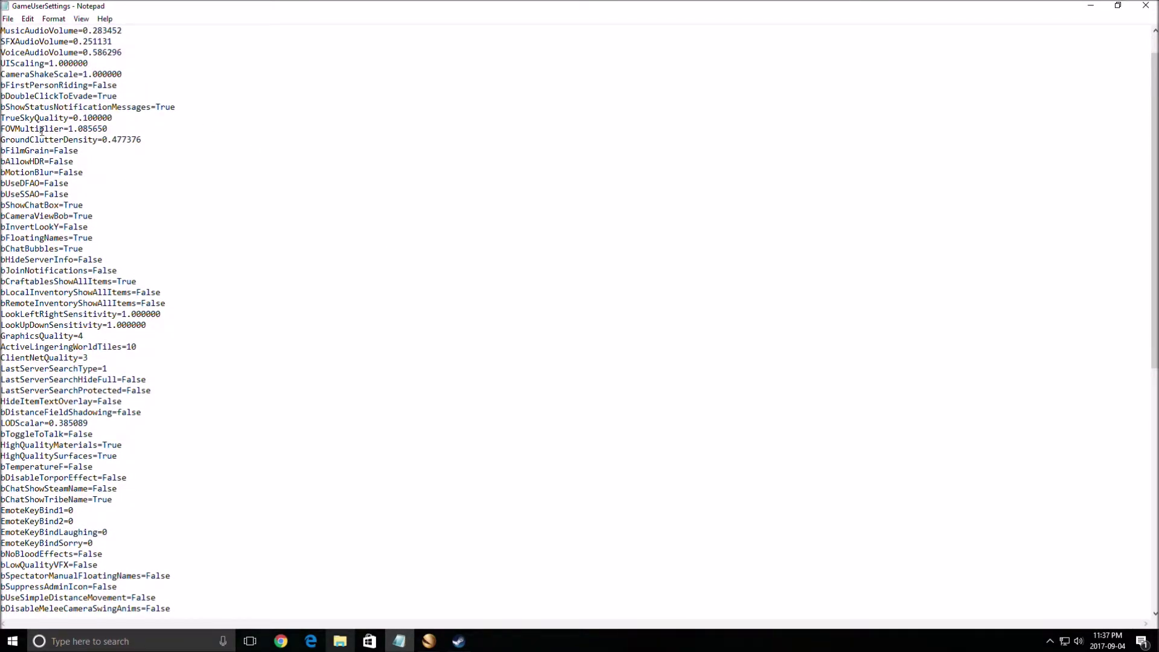
pyautogui.hotkey('ctrl', 'f')
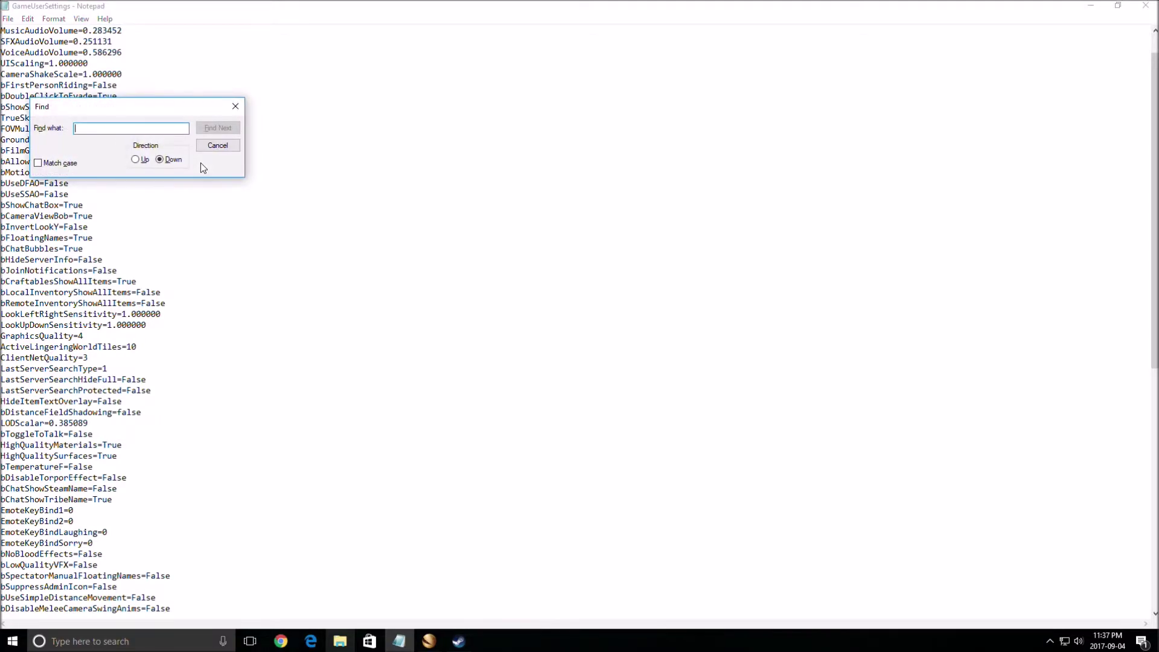
pyautogui.write('shadow')
pyautogui.press('Return')
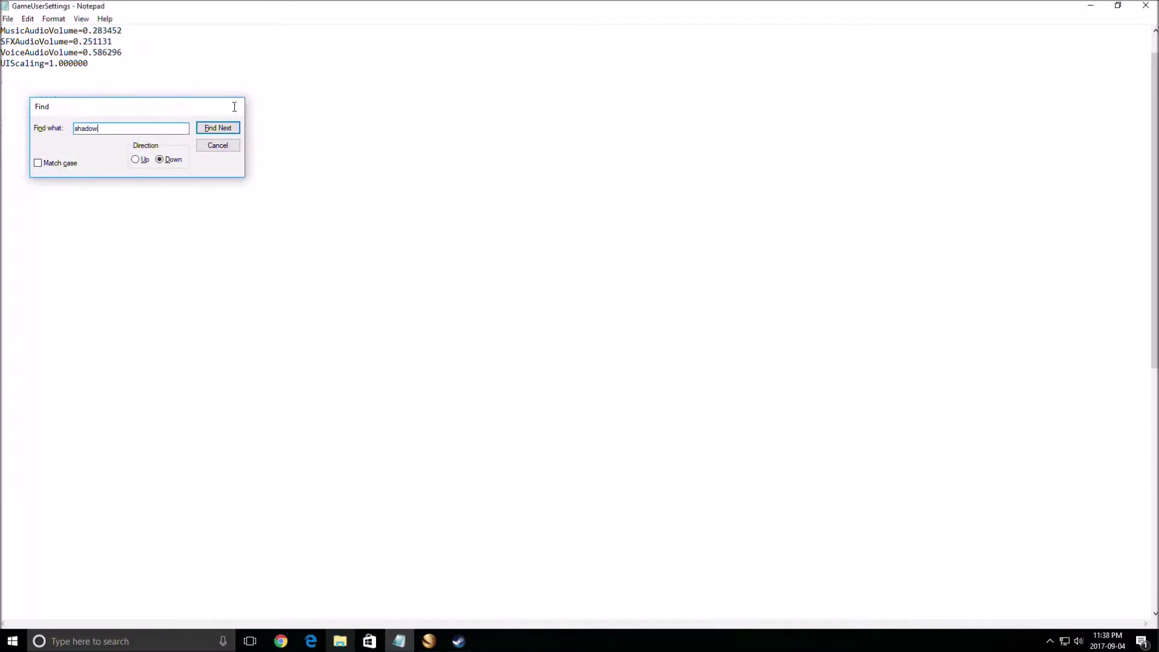
pyautogui.press('Escape')
# Step: Examine the bDistanceFieldShadowing line and its value by highlighting them
pyautogui.moveTo(9, 414); pyautogui.dragTo(119, 416)
pyautogui.click(138, 413)
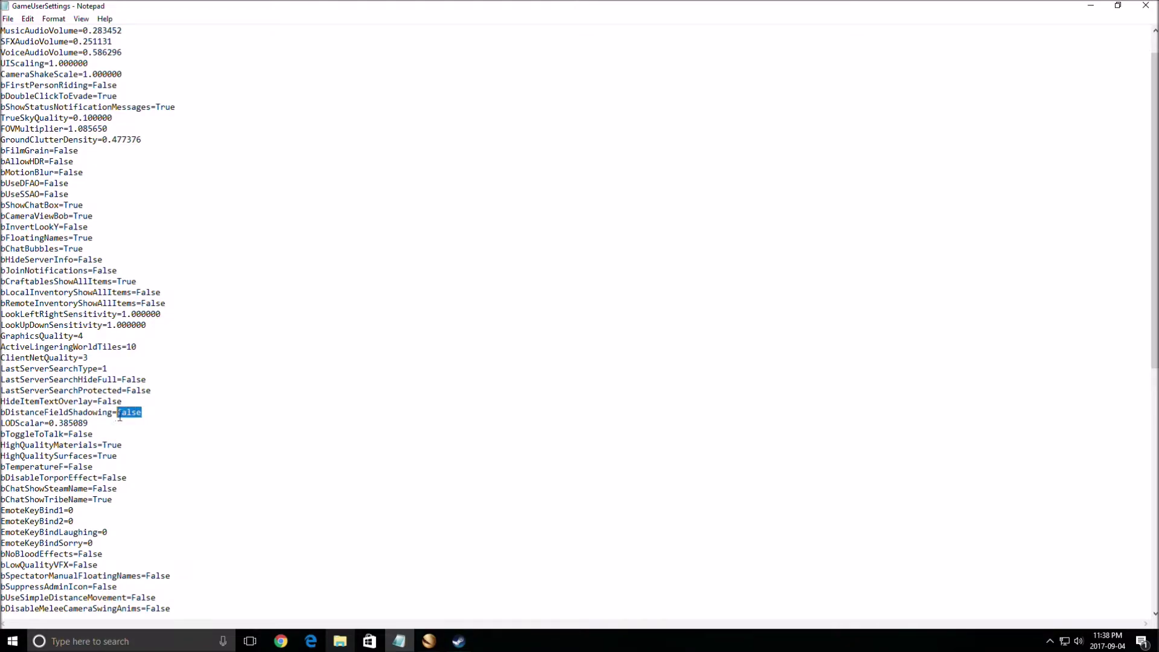
pyautogui.click(247, 417)
pyautogui.scroll(-2, 193, 440)
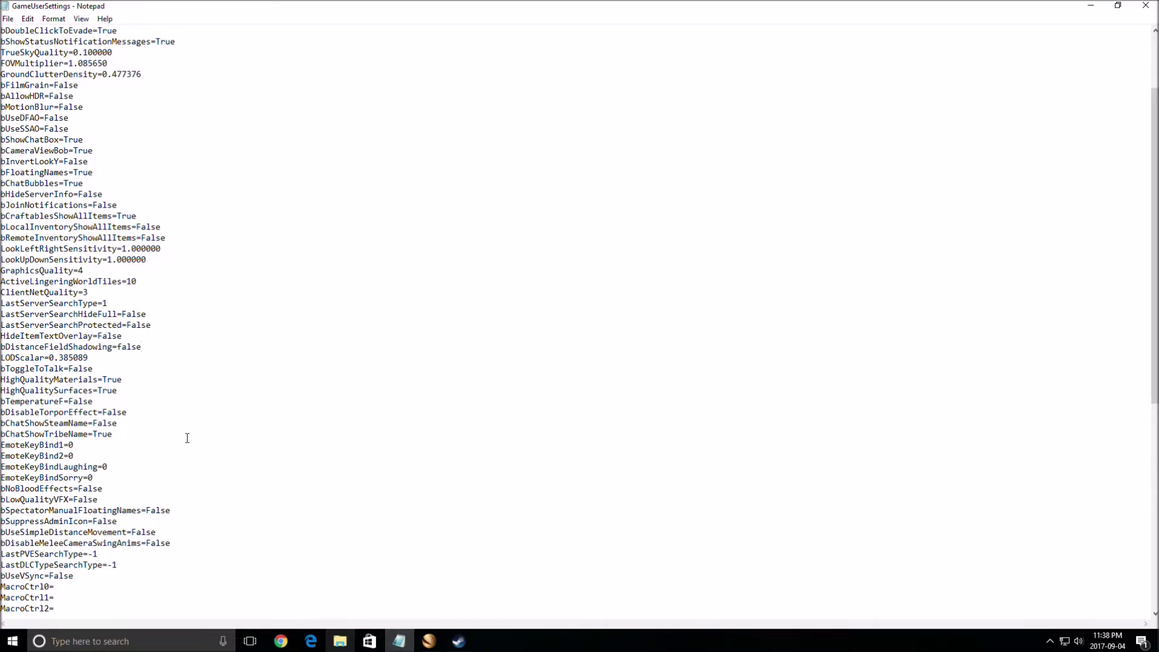
pyautogui.tripleClick(126, 348)
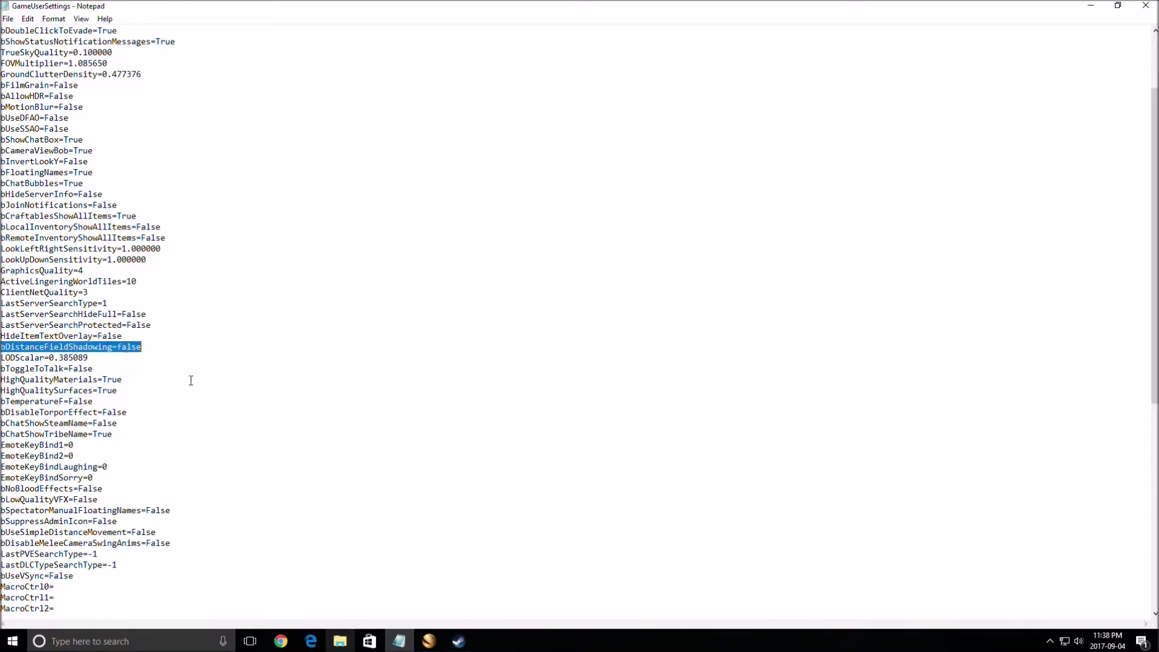
# Step: Examine the ShadowQuality, TrueSkyQuality and HeightFieldShadowQuality entries in the ScalabilityGroups section
pyautogui.scroll(-12, 181, 363)
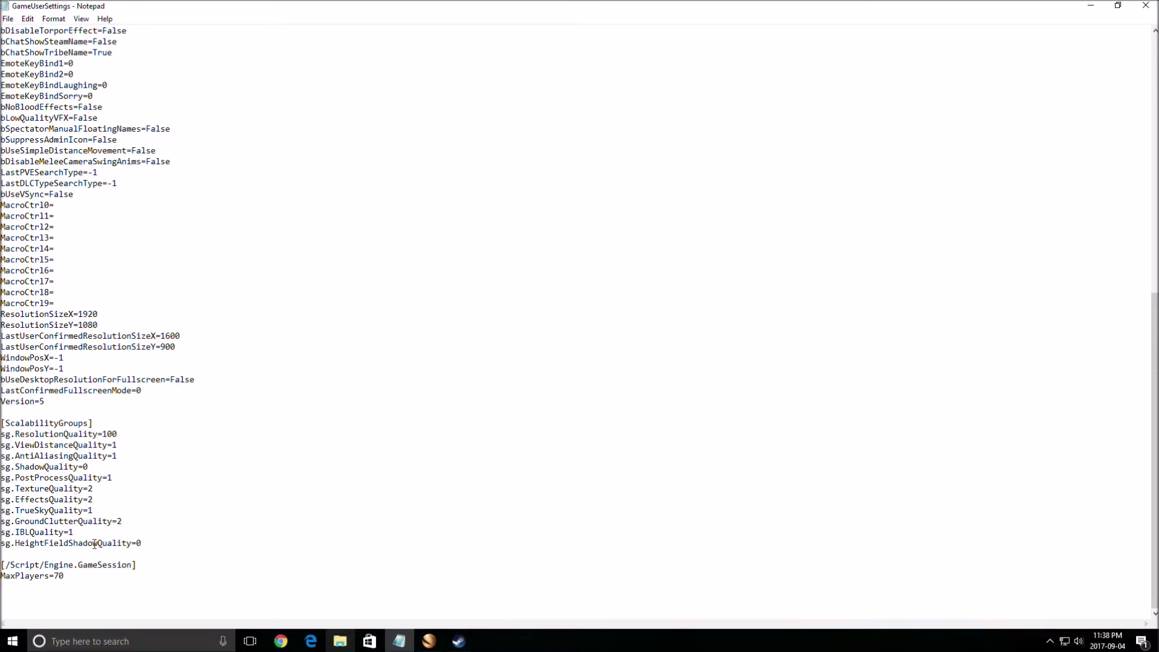
pyautogui.tripleClick(28, 468)
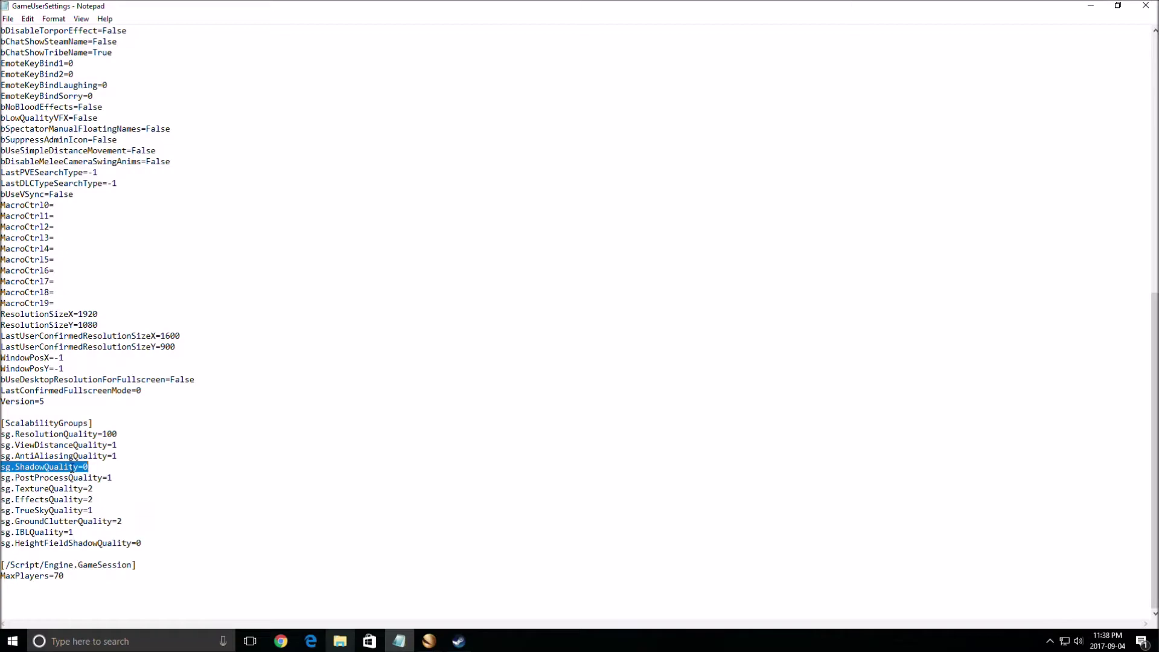
pyautogui.click(74, 511)
pyautogui.moveTo(15, 511); pyautogui.dragTo(94, 511)
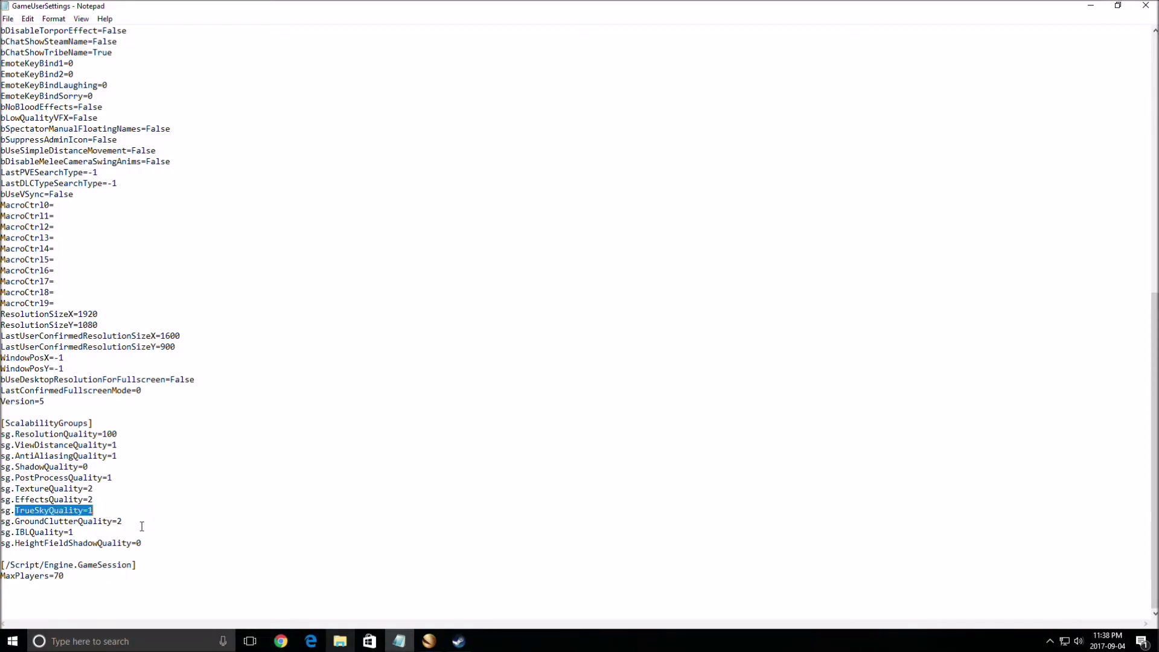
pyautogui.click(90, 511)
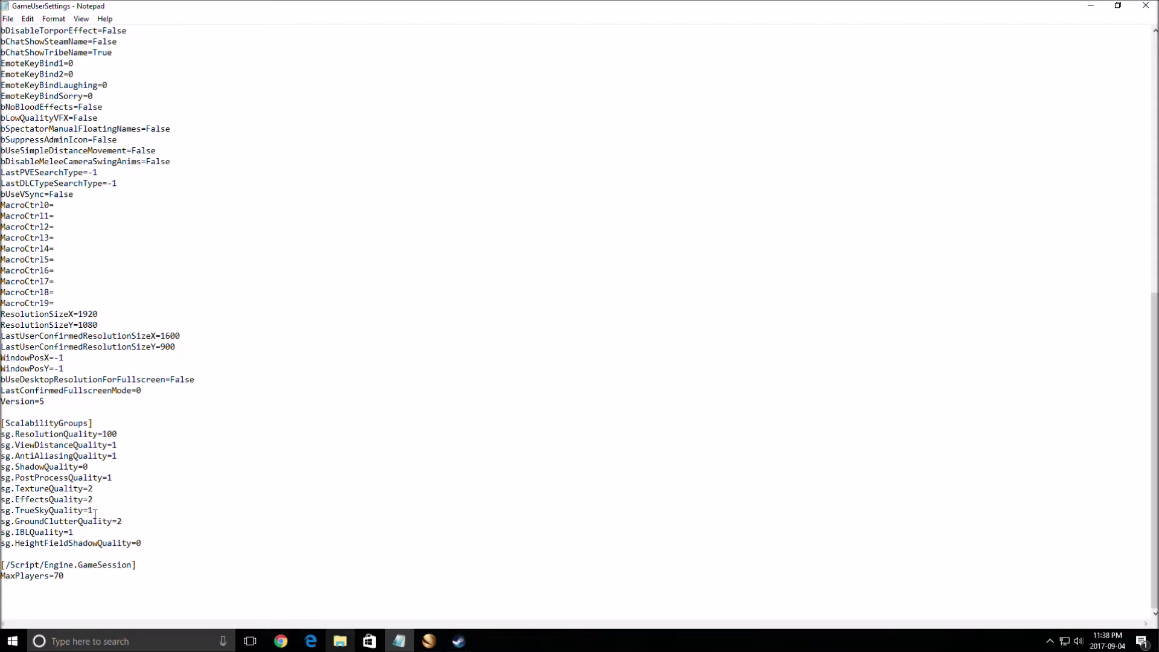
pyautogui.click(95, 512)
pyautogui.hotkey('shift', 'End')
pyautogui.press('End')
pyautogui.hotkey('shift', 'Home')
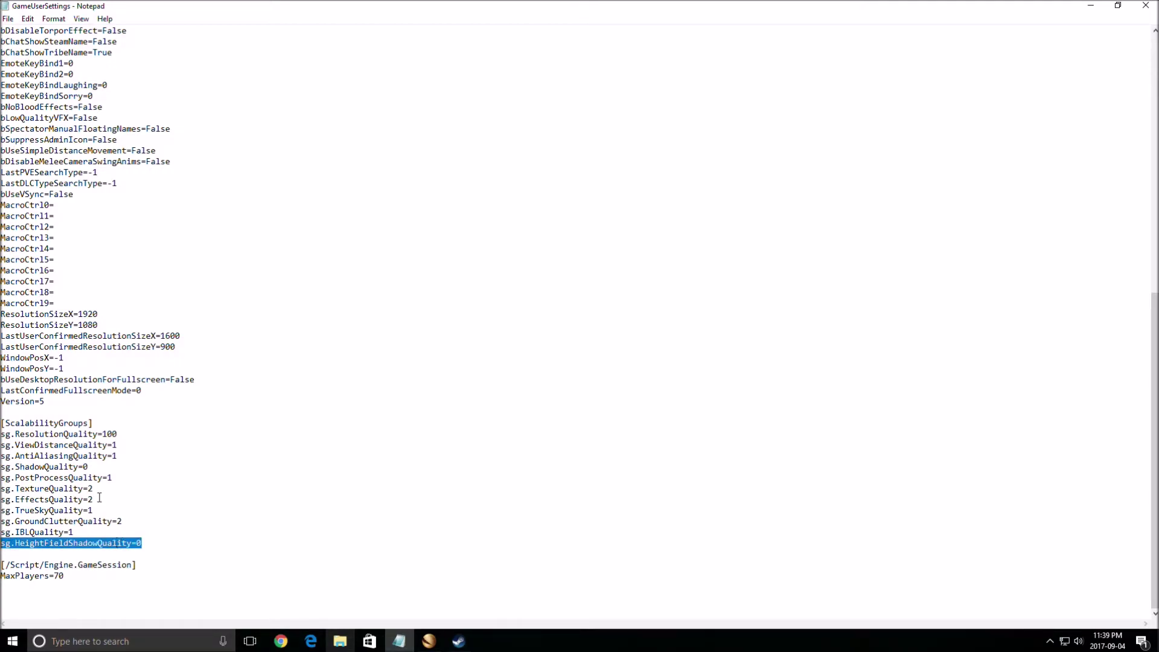
pyautogui.click(145, 505)
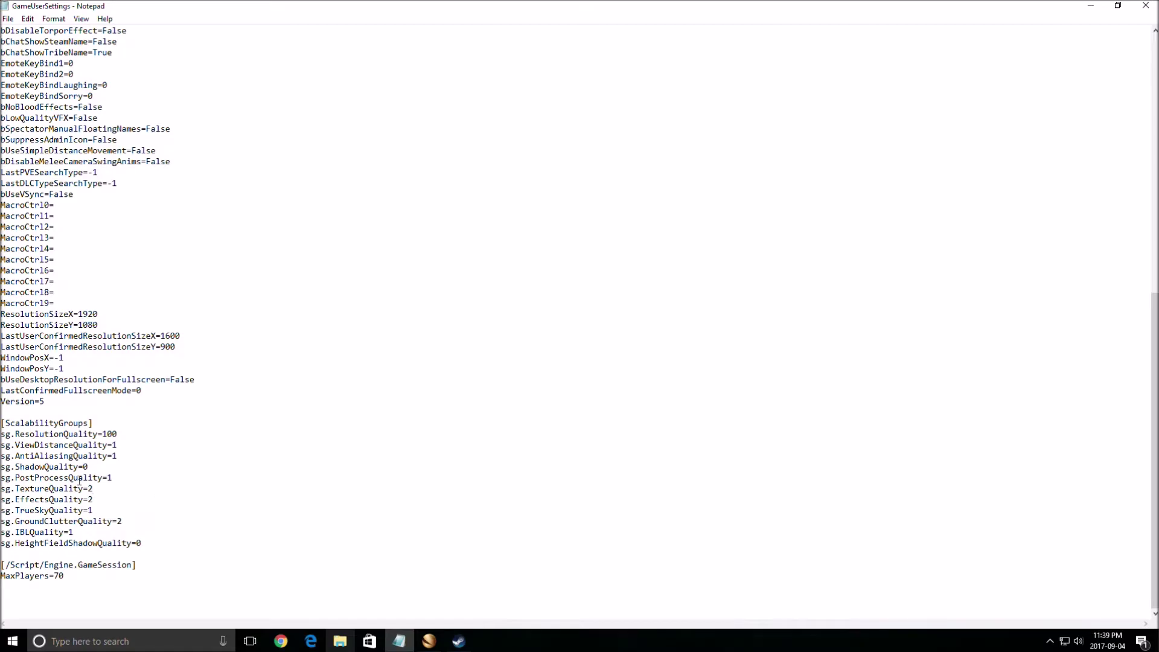
# Step: Examine the PostProcessQuality, ViewDistanceQuality and AntiAliasingQuality entries in the ScalabilityGroups section
pyautogui.doubleClick(51, 478)
pyautogui.click(124, 479)
pyautogui.moveTo(35, 445); pyautogui.dragTo(105, 457)
pyautogui.click(50, 446)
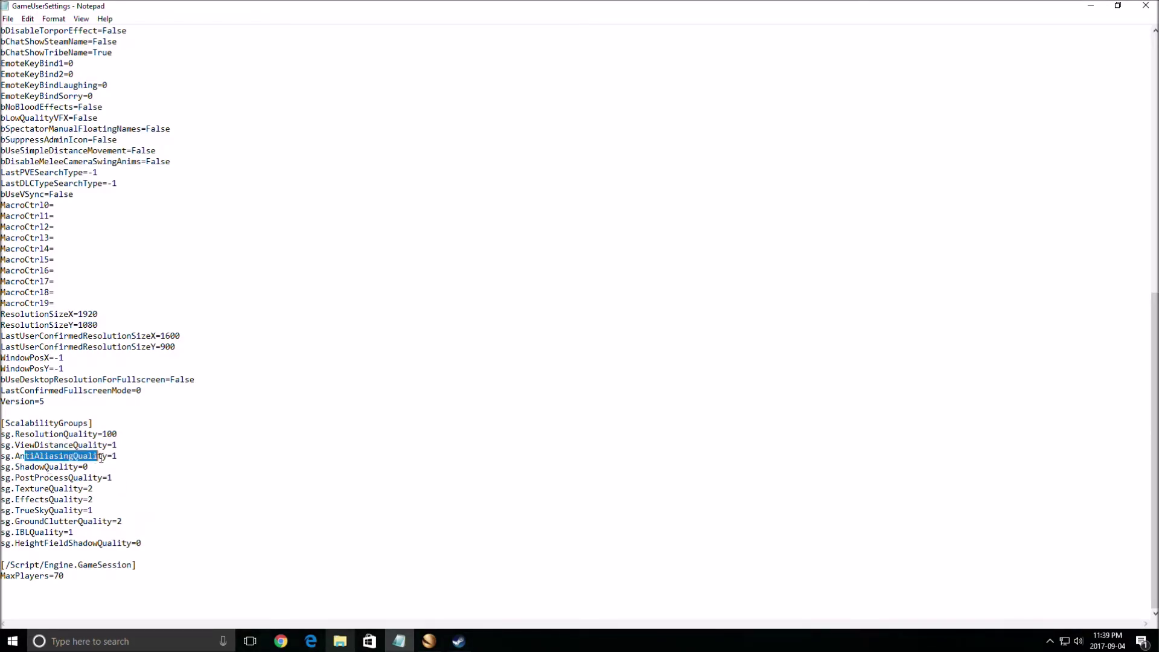
pyautogui.click(127, 460)
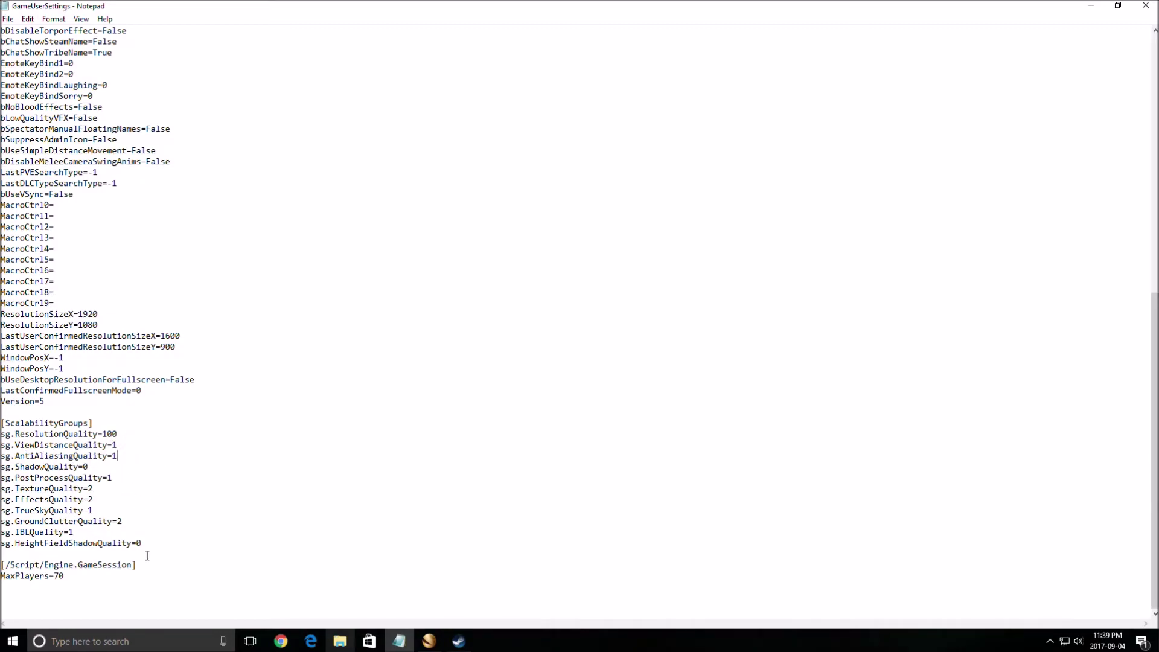
# Step: Minimize the settings file and switch to the Dark and Light game with its graphics options
pyautogui.click(1091, 5)
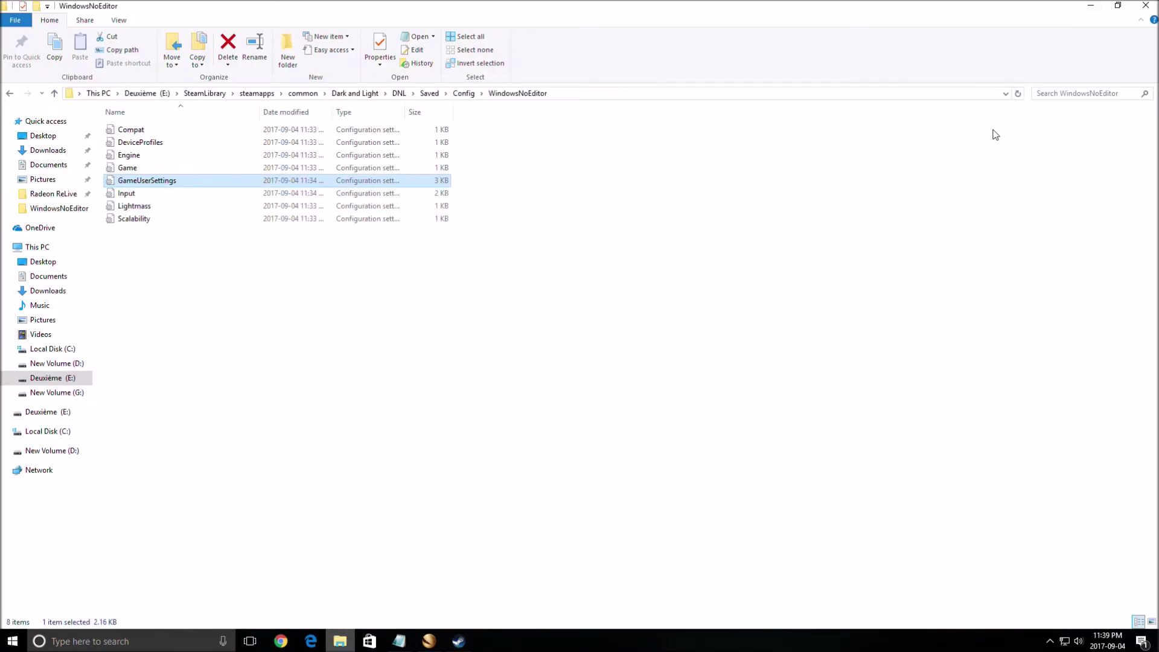
pyautogui.click(434, 644)
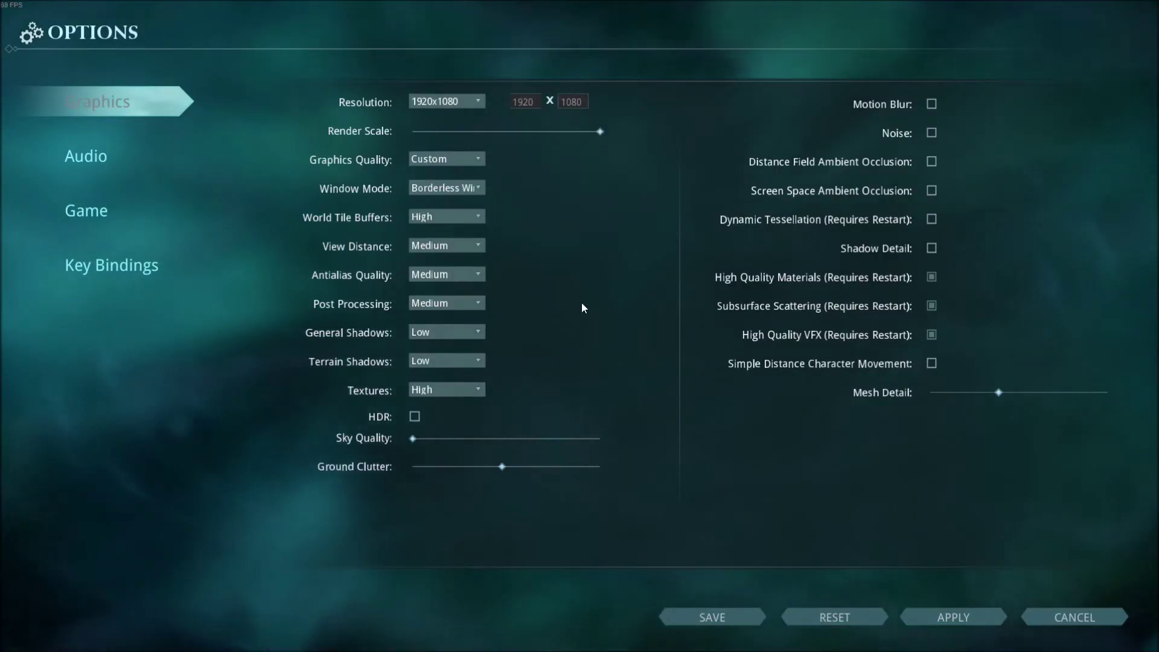